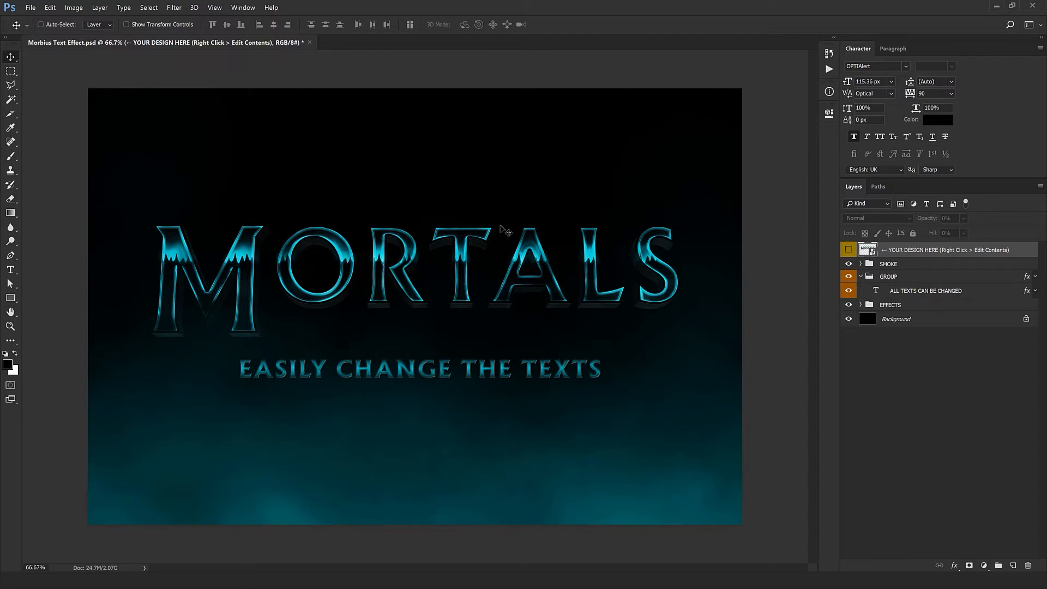
# - Open the contents of the YOUR DESIGN HERE smart object and replace the M of MORTALS with H
pyautogui.rightClick(1020, 257)
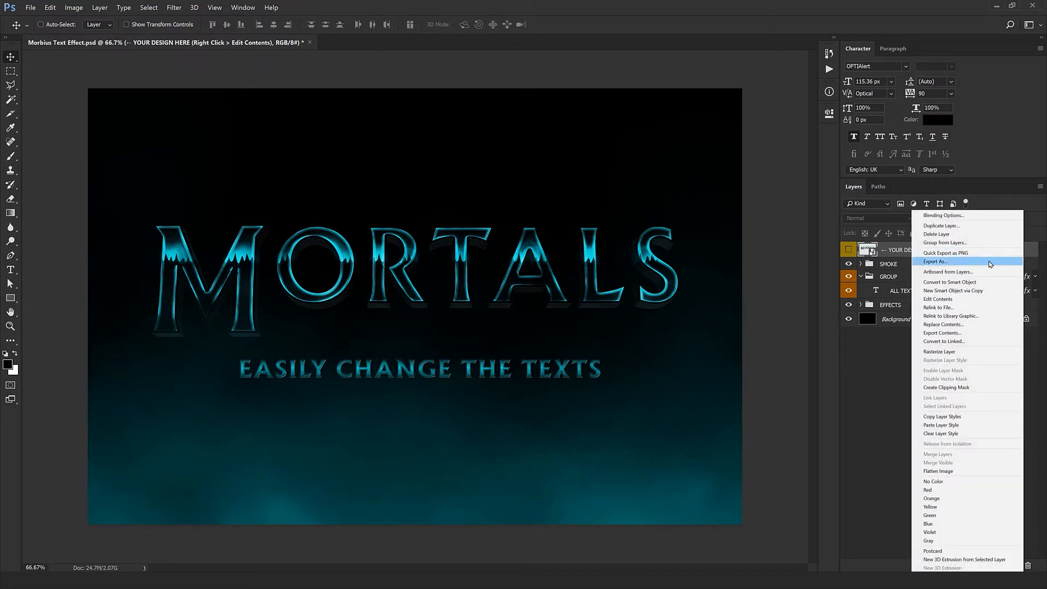
pyautogui.click(938, 299)
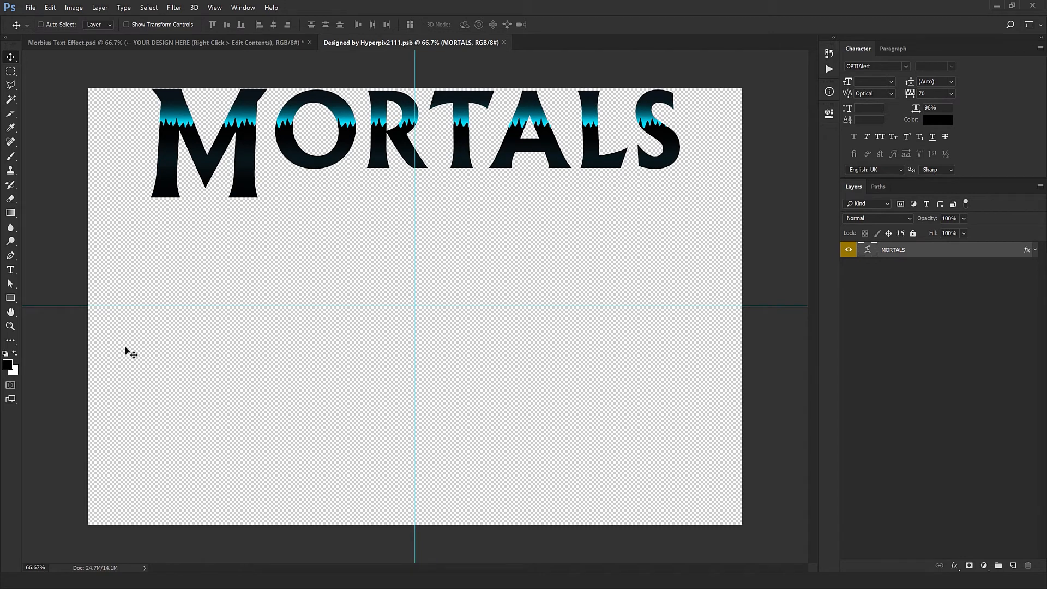
pyautogui.doubleClick(867, 259)
pyautogui.click(689, 182)
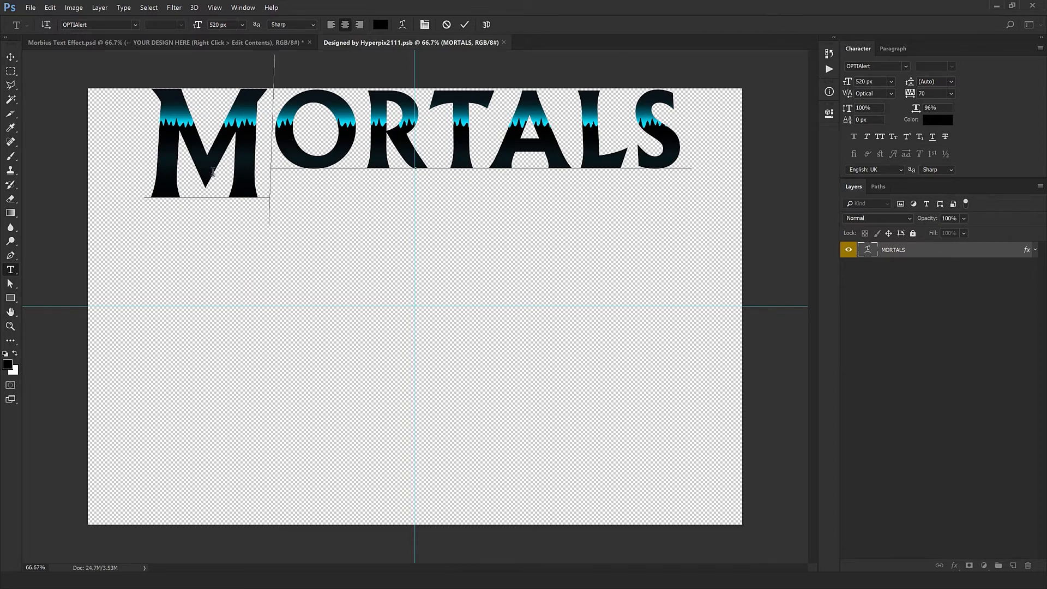
pyautogui.moveTo(291, 144); pyautogui.dragTo(191, 161)
pyautogui.write('H')
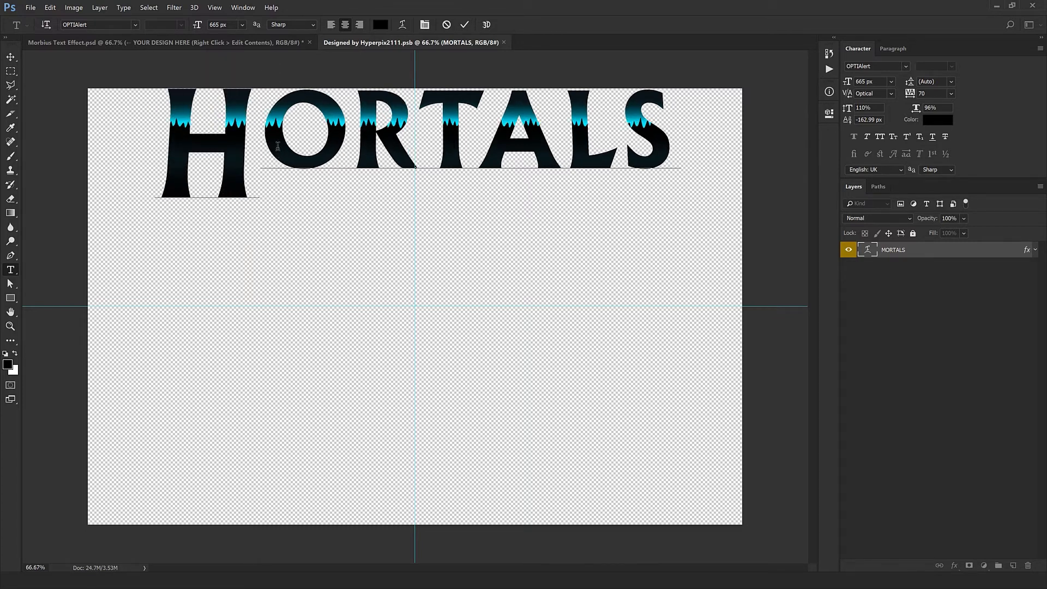
# - Replace the remaining letters ORTALS with YPERPIX so the title reads HYPERPIX
pyautogui.moveTo(261, 147); pyautogui.dragTo(661, 152)
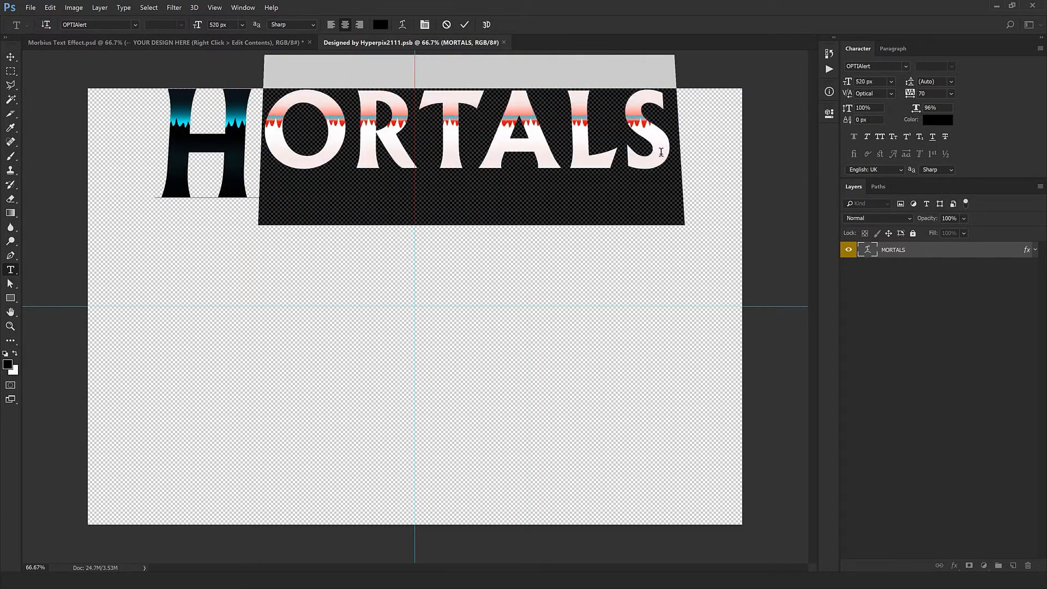
pyautogui.write('YP')
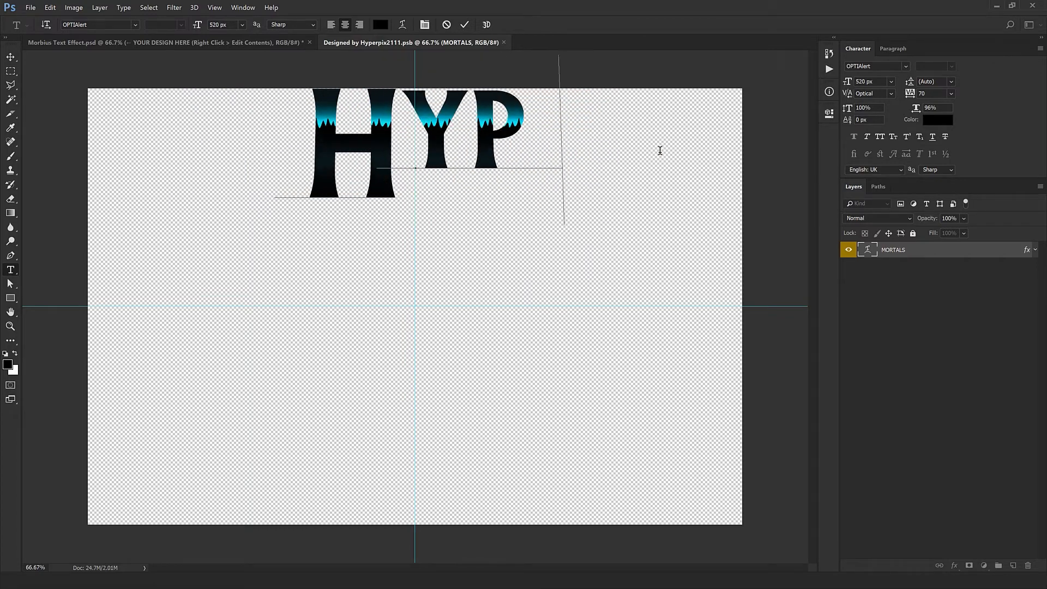
pyautogui.write('ERPI')
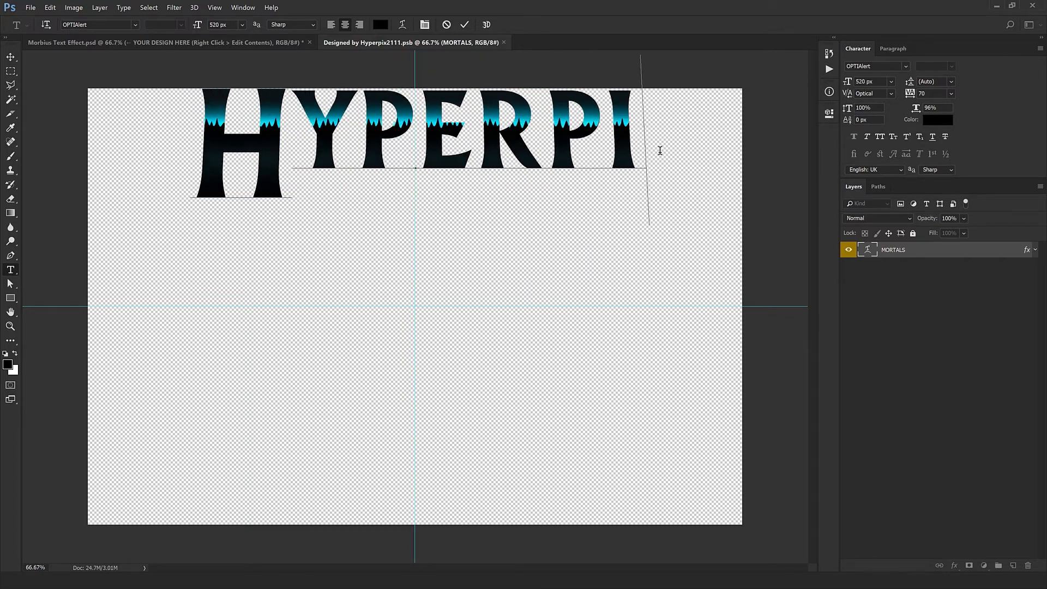
pyautogui.write('X')
pyautogui.hotkey('ctrl', 'Return')
pyautogui.press('v')
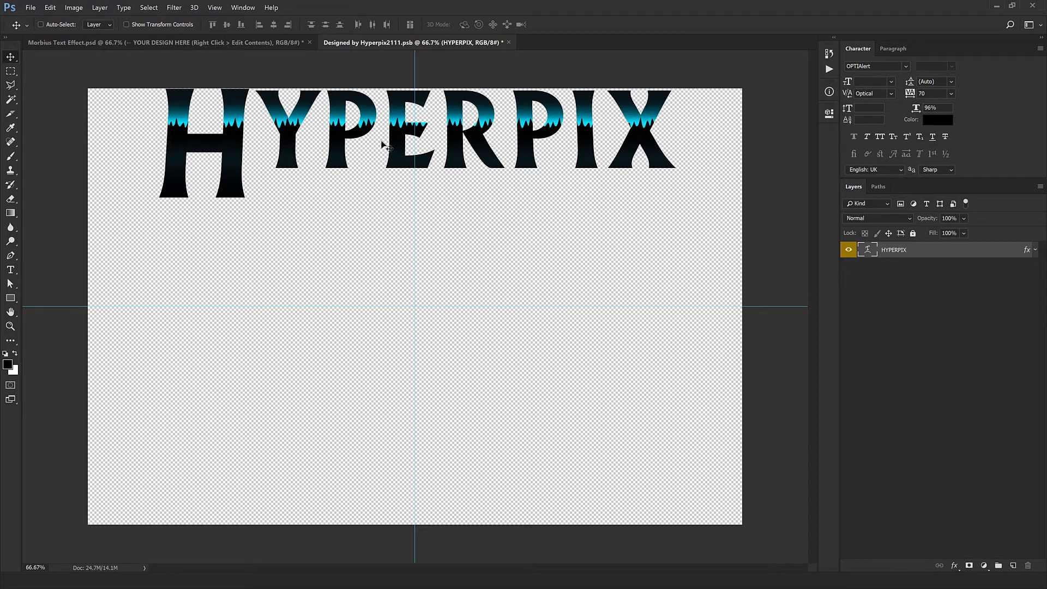
# - Try repositioning the Pattern Overlay on the HYPERPIX text layer
pyautogui.doubleClick(1021, 252)
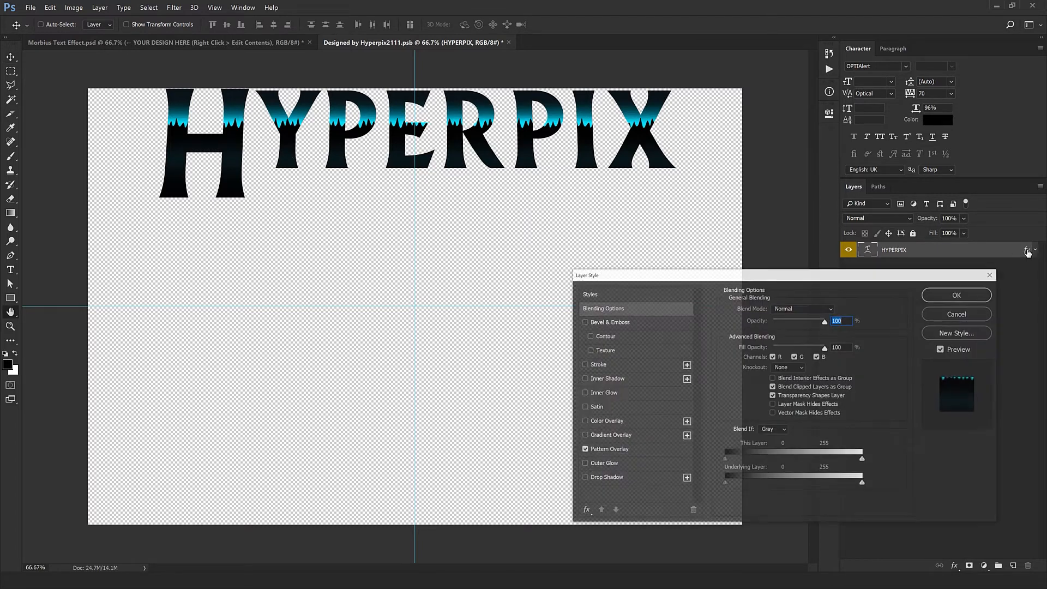
pyautogui.click(622, 449)
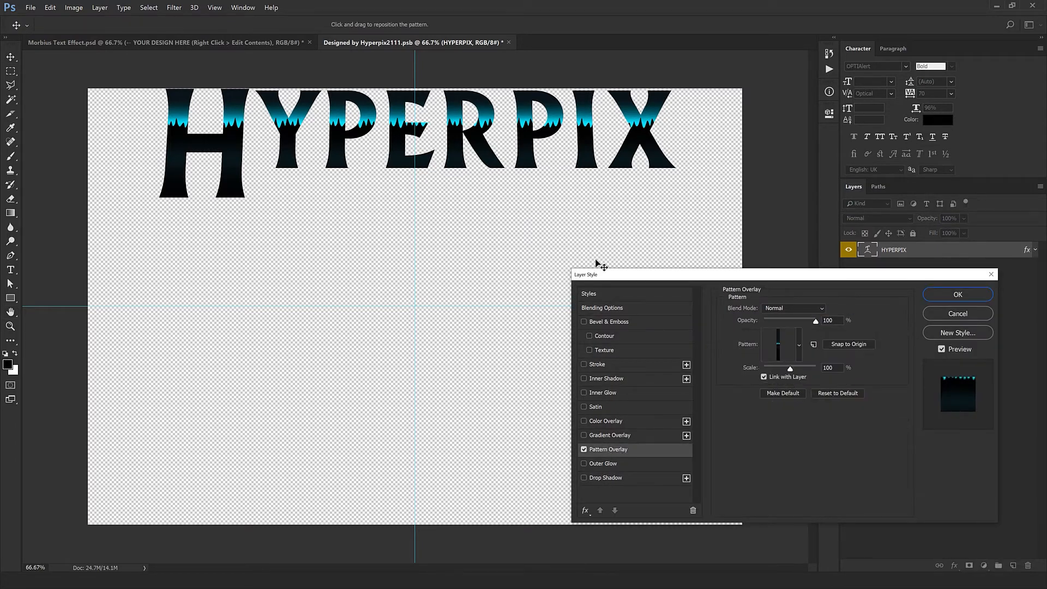
pyautogui.moveTo(527, 265); pyautogui.dragTo(398, 292)
pyautogui.click(970, 318)
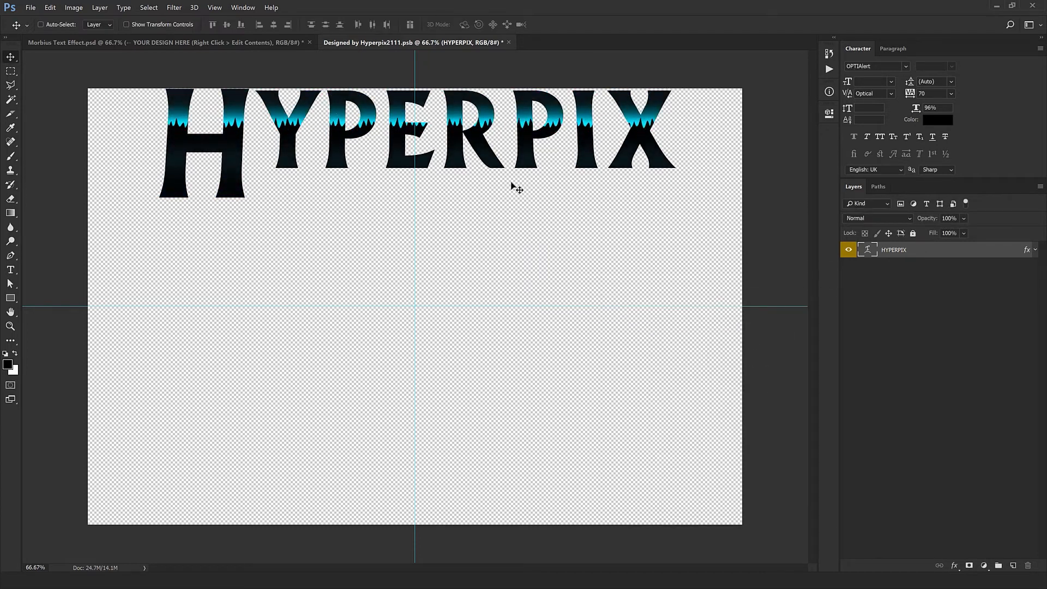
# - Close the edited smart object with its changes saved and expand the EFFECTS group in the main document
pyautogui.click(508, 43)
pyautogui.click(474, 217)
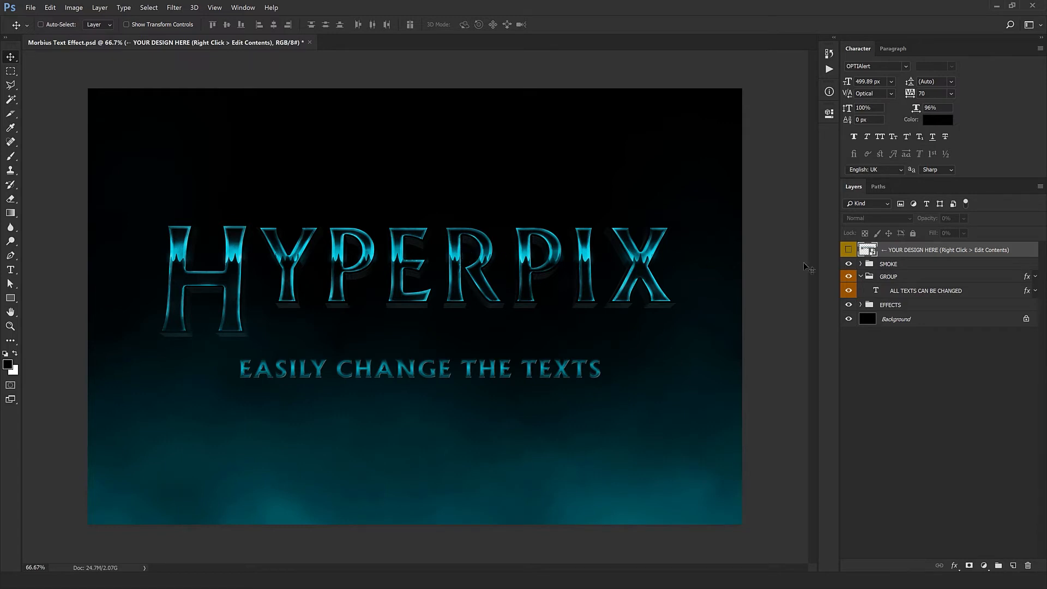
pyautogui.click(890, 305)
pyautogui.click(861, 305)
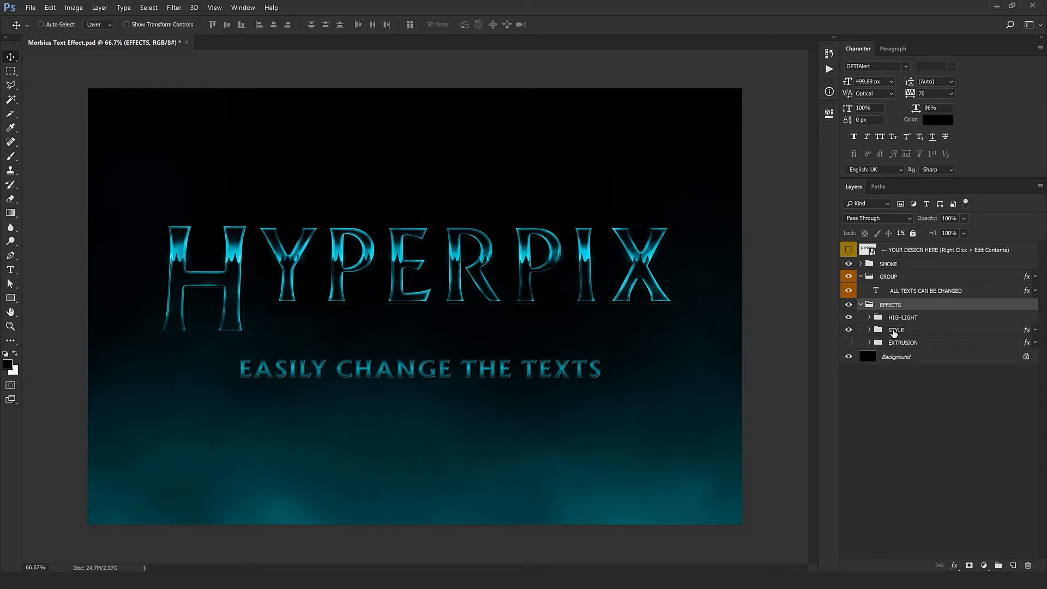
# - Preview the artwork without the SMOKE group by hiding it and showing it again
pyautogui.click(890, 266)
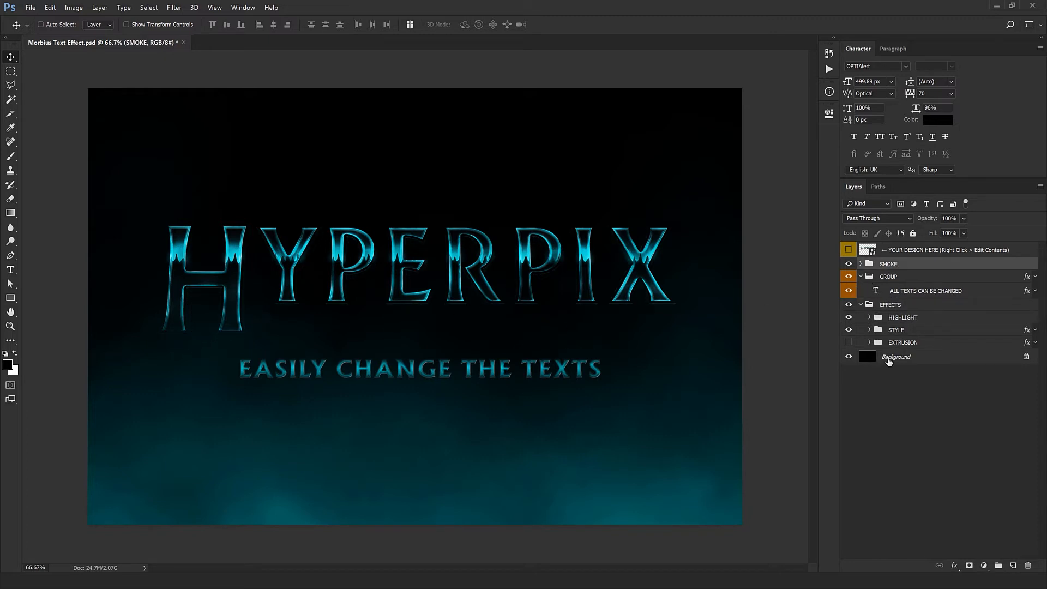
pyautogui.click(861, 265)
pyautogui.click(861, 264)
pyautogui.click(848, 264)
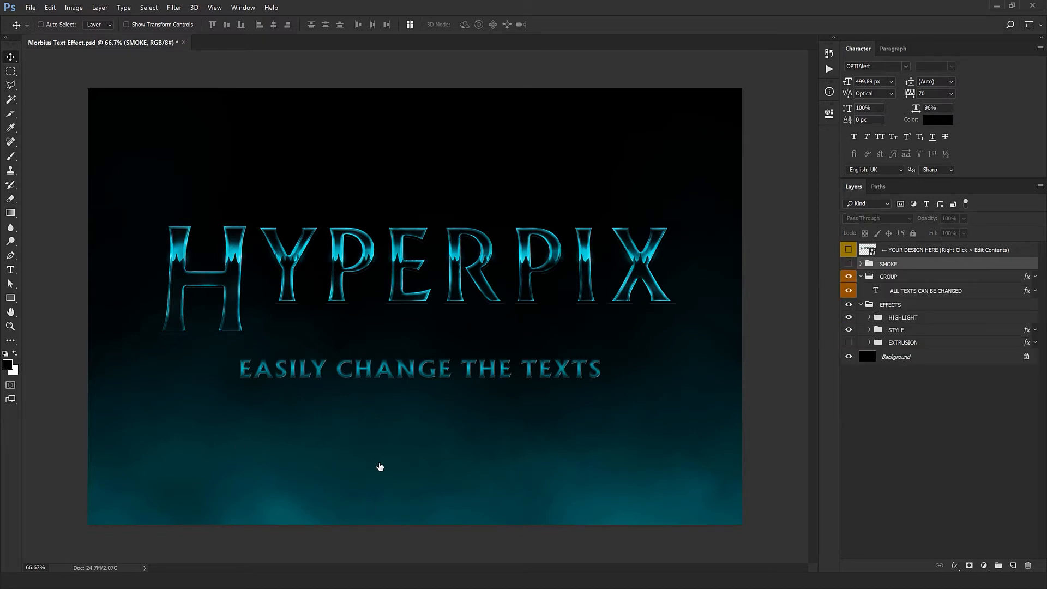
pyautogui.click(848, 265)
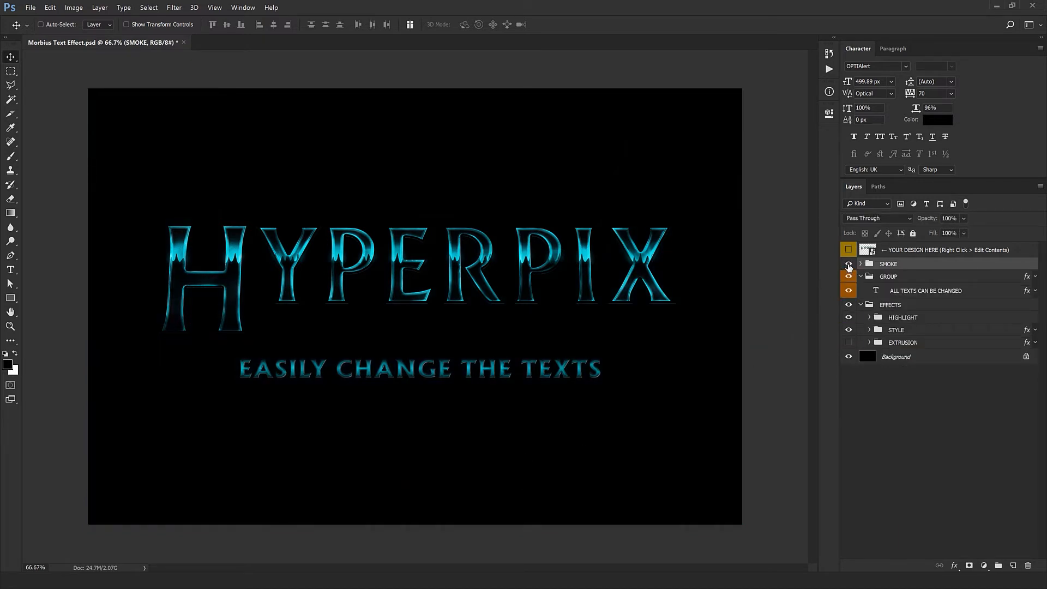
# - Change the subtitle on the ALL TEXTS CAN BE CHANGED layer to YOUR DESIGN STUDIO
pyautogui.click(901, 292)
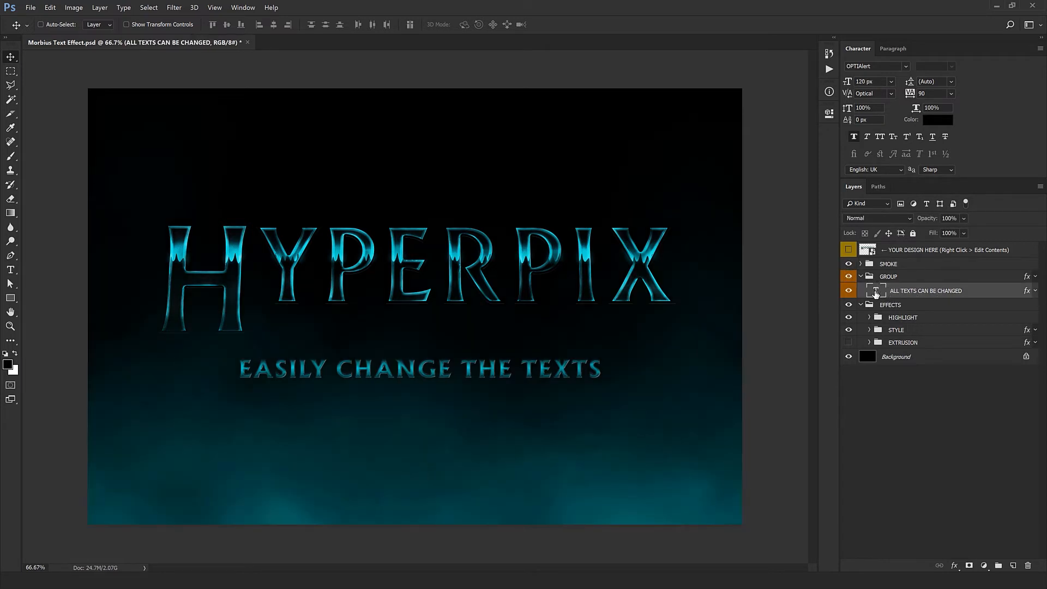
pyautogui.doubleClick(876, 293)
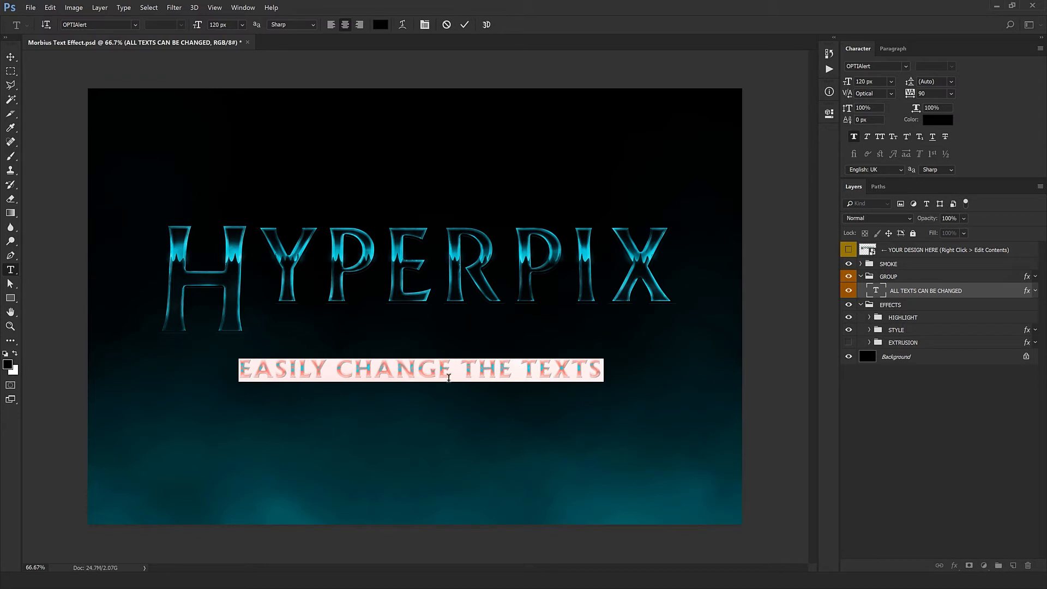
pyautogui.click(449, 377)
pyautogui.hotkey('ctrl', 'a')
pyautogui.press('BackSpace')
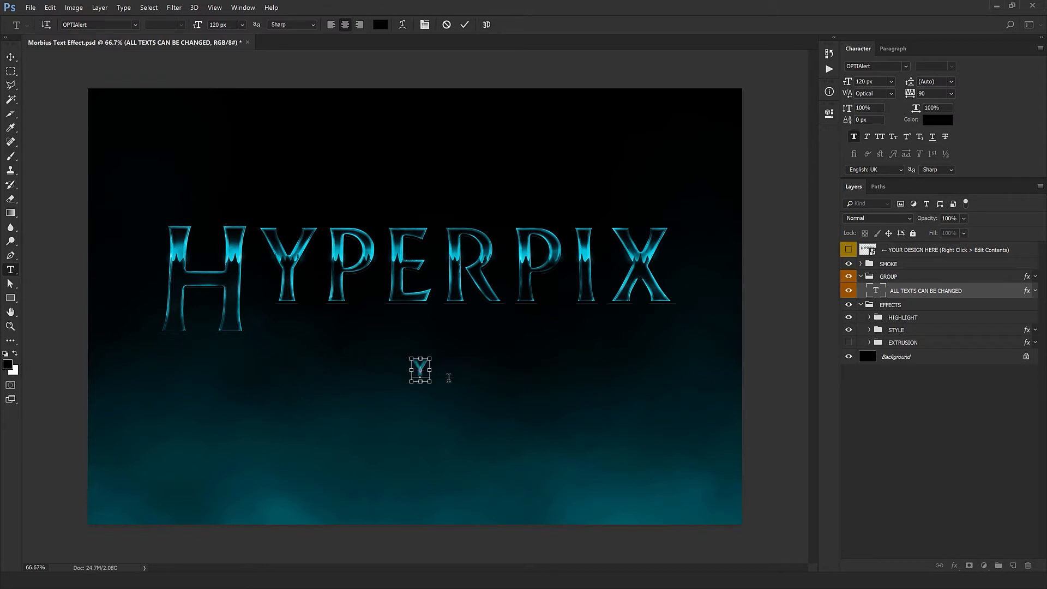
pyautogui.write('YOUR DESI')
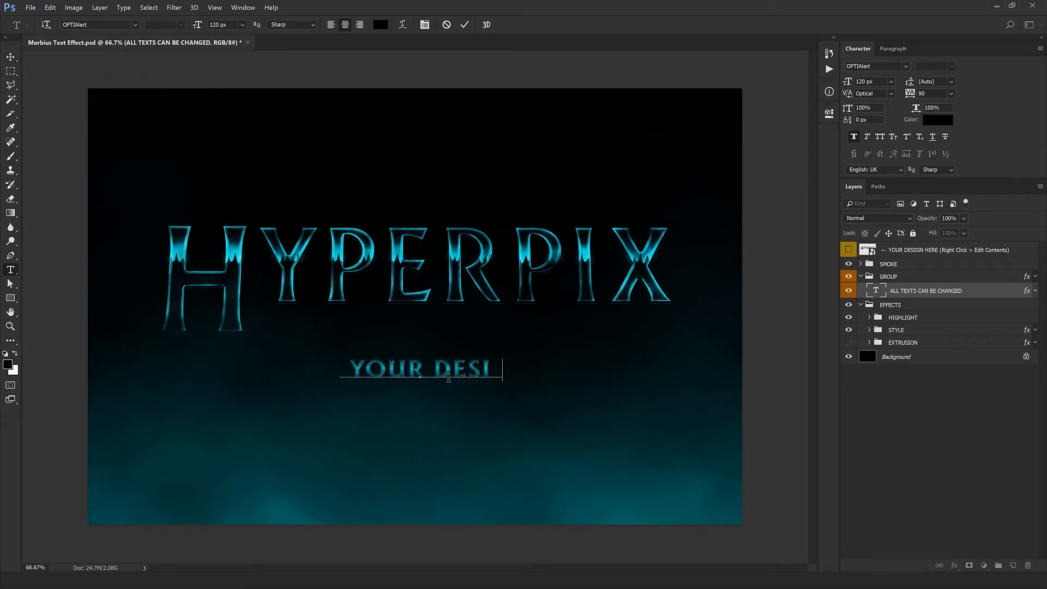
pyautogui.write('GN ST')
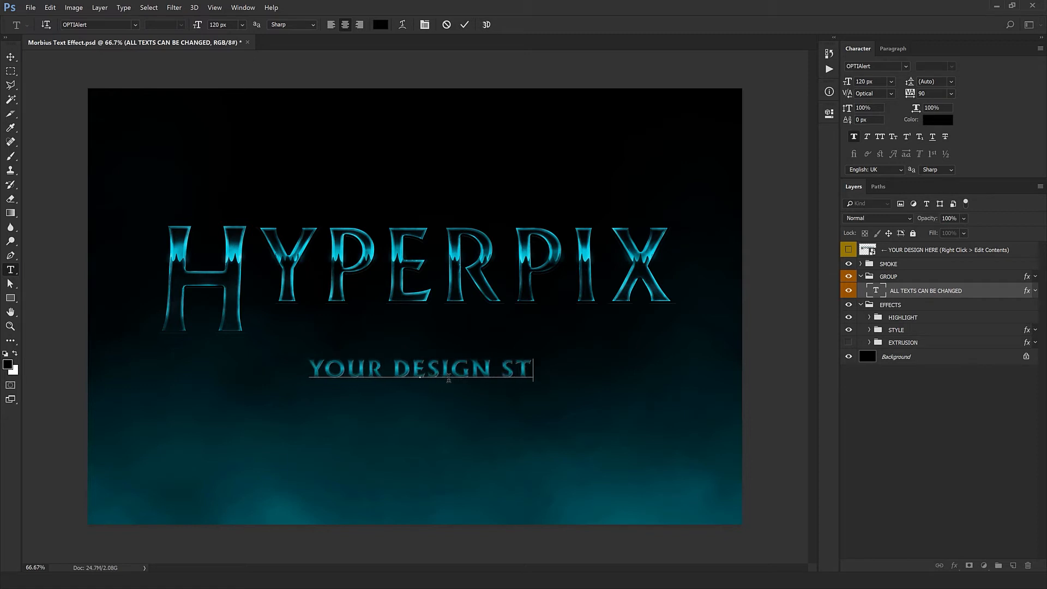
pyautogui.write('UDIO')
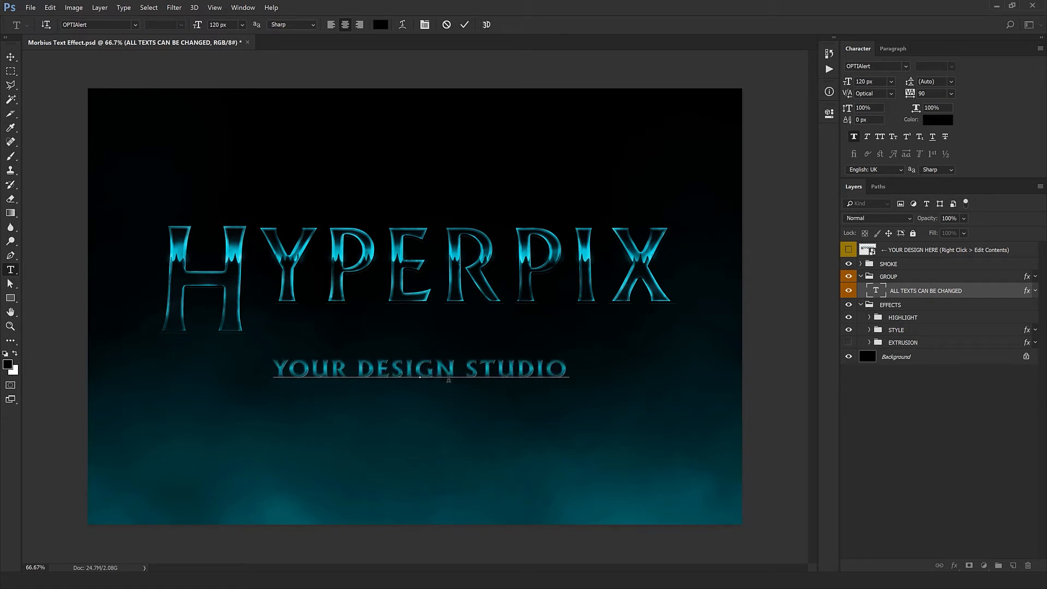
pyautogui.hotkey('ctrl', 'Return')
pyautogui.press('v')
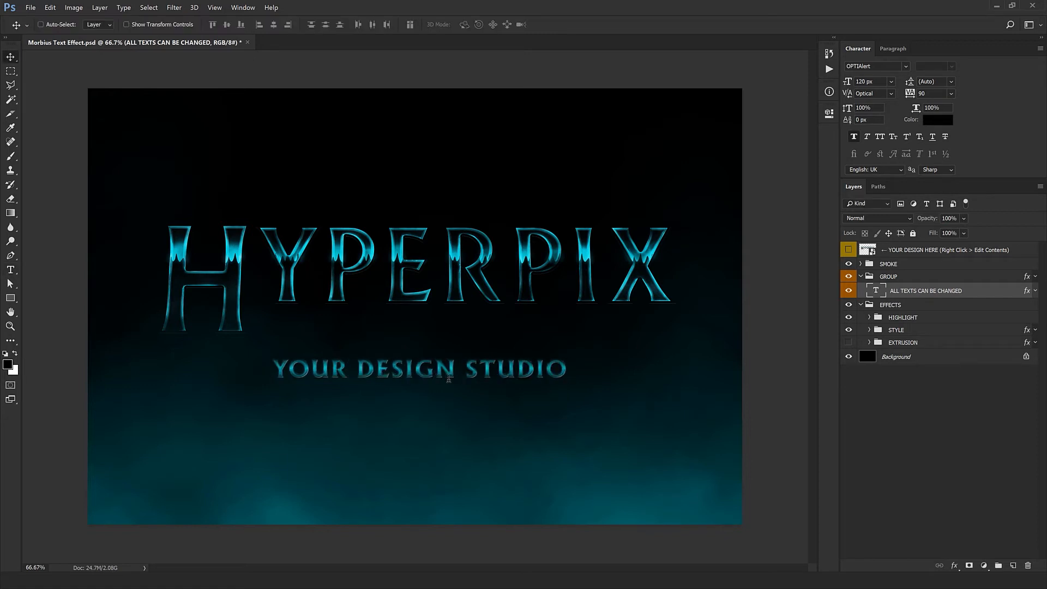
# - Try a tracking of 210 on the subtitle and a slightly lower position for it
pyautogui.doubleClick(931, 94)
pyautogui.write('210')
pyautogui.press('Return')
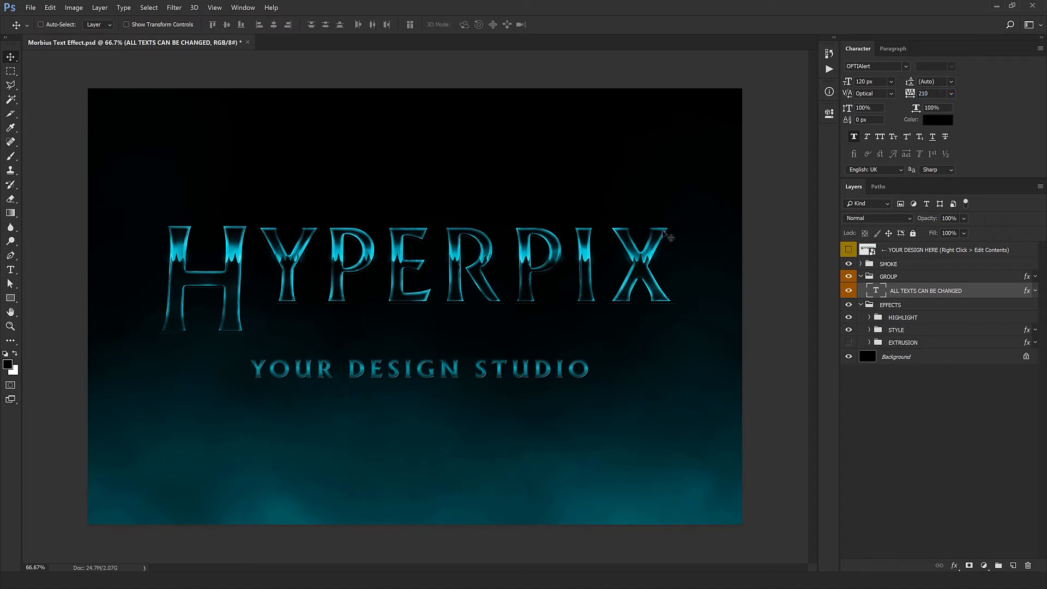
pyautogui.hotkey('ctrl', 'z')
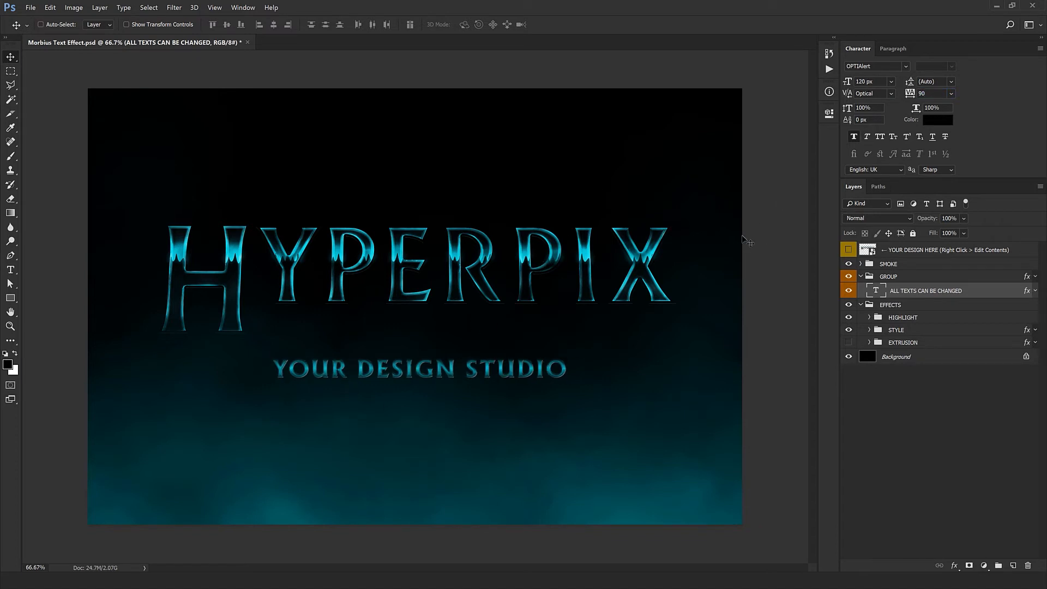
pyautogui.moveTo(485, 373); pyautogui.dragTo(492, 389)
pyautogui.hotkey('ctrl', 'z')
# - Examine the text effect up close and check the document's image size
pyautogui.click(900, 306)
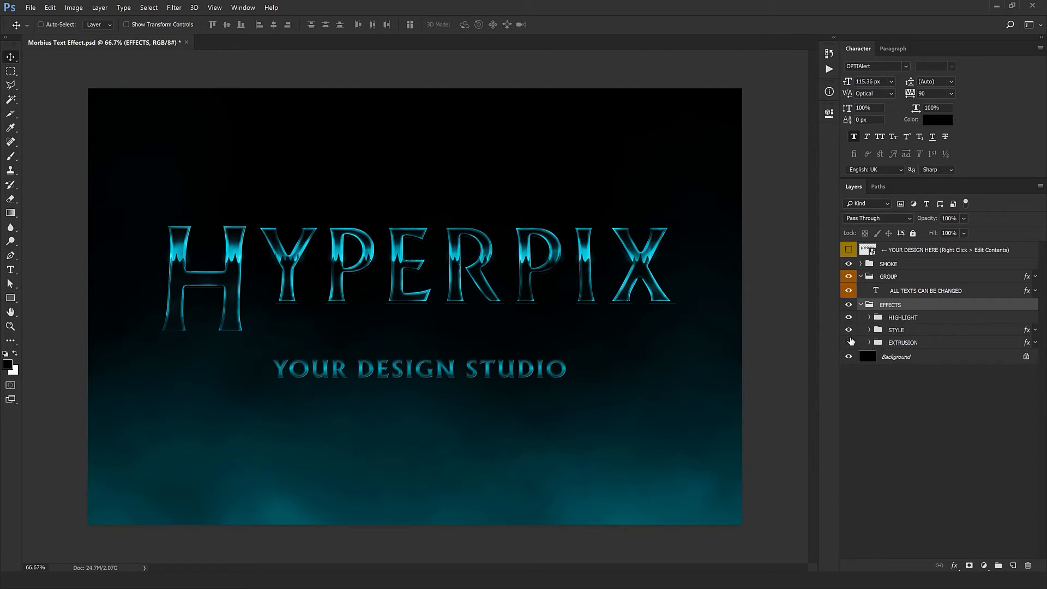
pyautogui.click(848, 342)
pyautogui.hotkey('ctrl', '+')
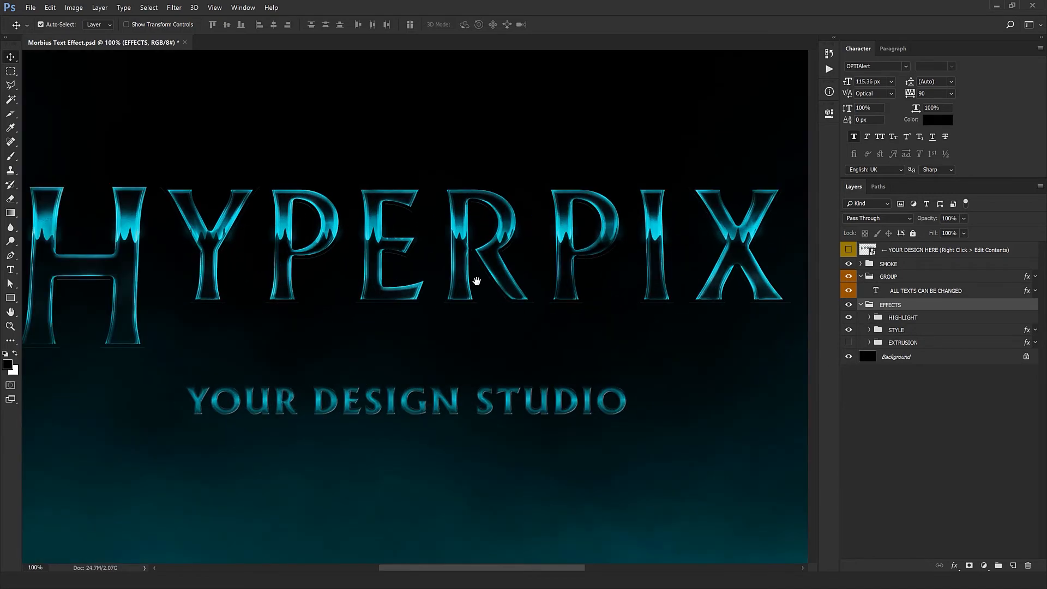
pyautogui.moveTo(245, 254); pyautogui.dragTo(346, 250)
pyautogui.hotkey('ctrl', 'alt', 'i')
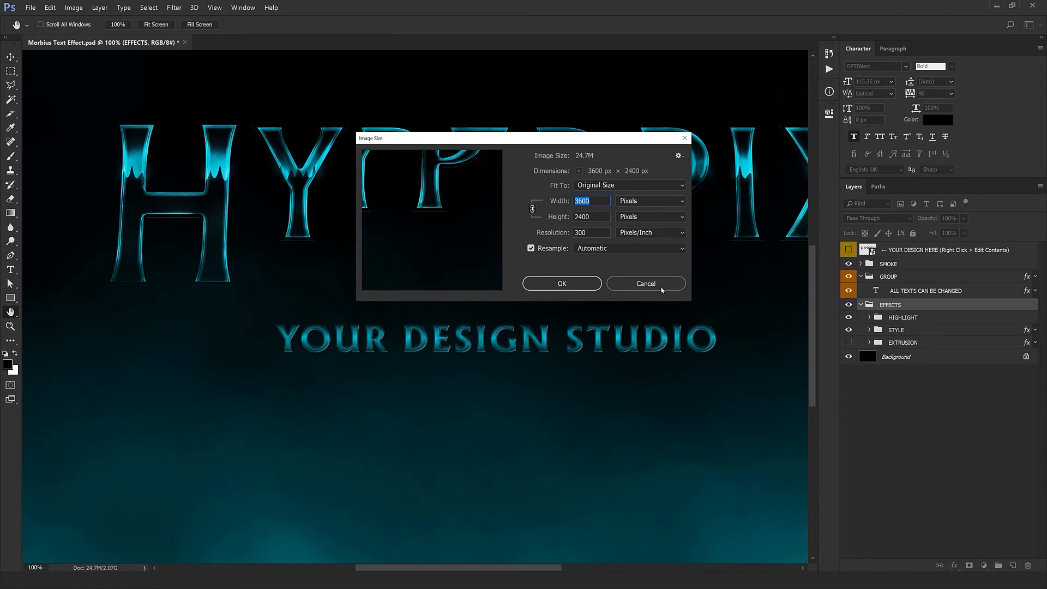
pyautogui.click(661, 287)
pyautogui.hotkey('ctrl', '-')
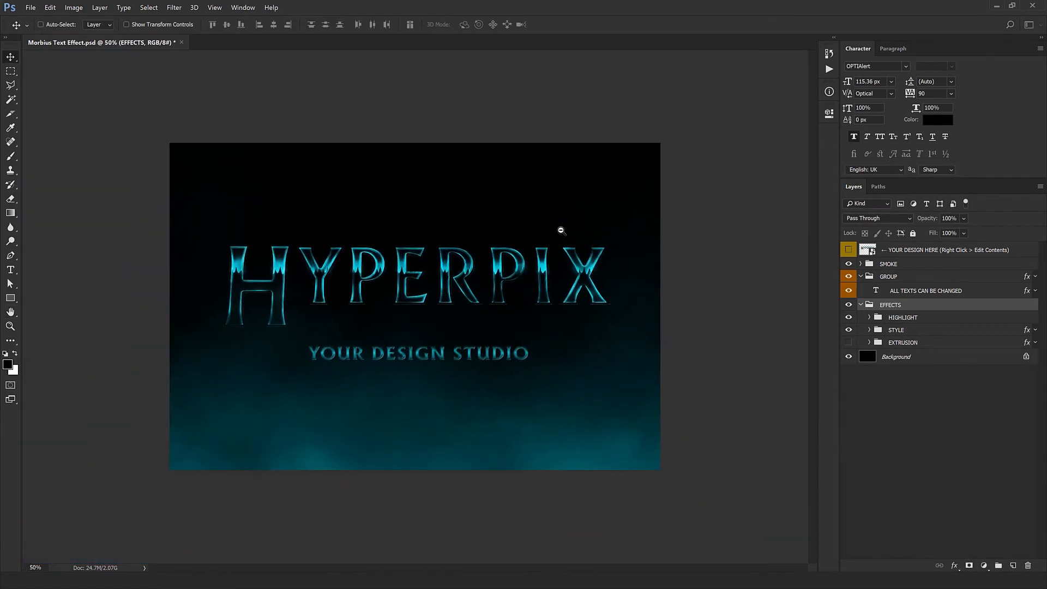
# - Show the EXTRUSION group and collapse the EFFECTS group
pyautogui.click(848, 342)
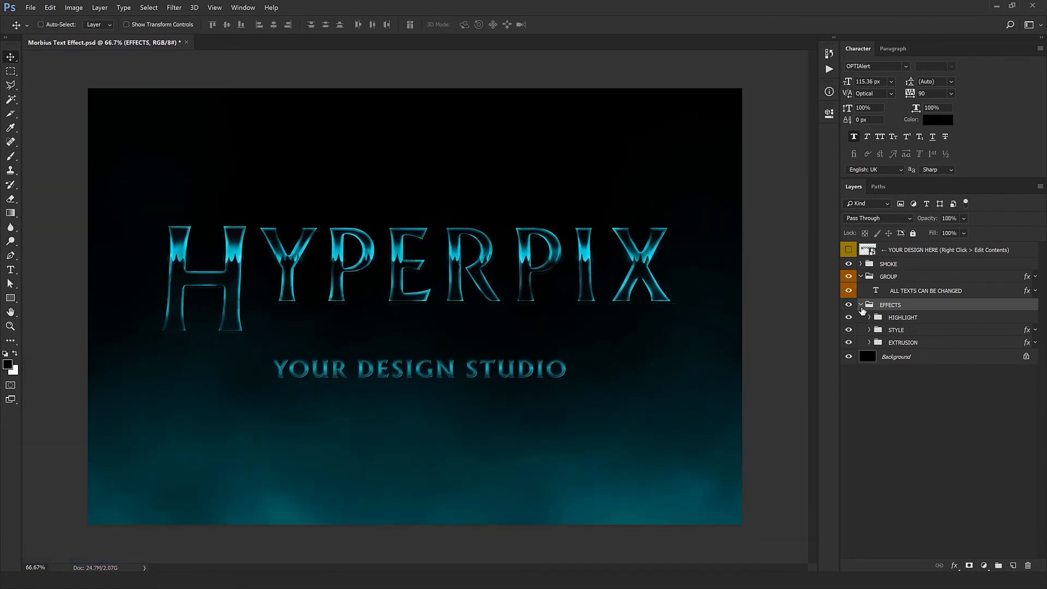
pyautogui.click(861, 305)
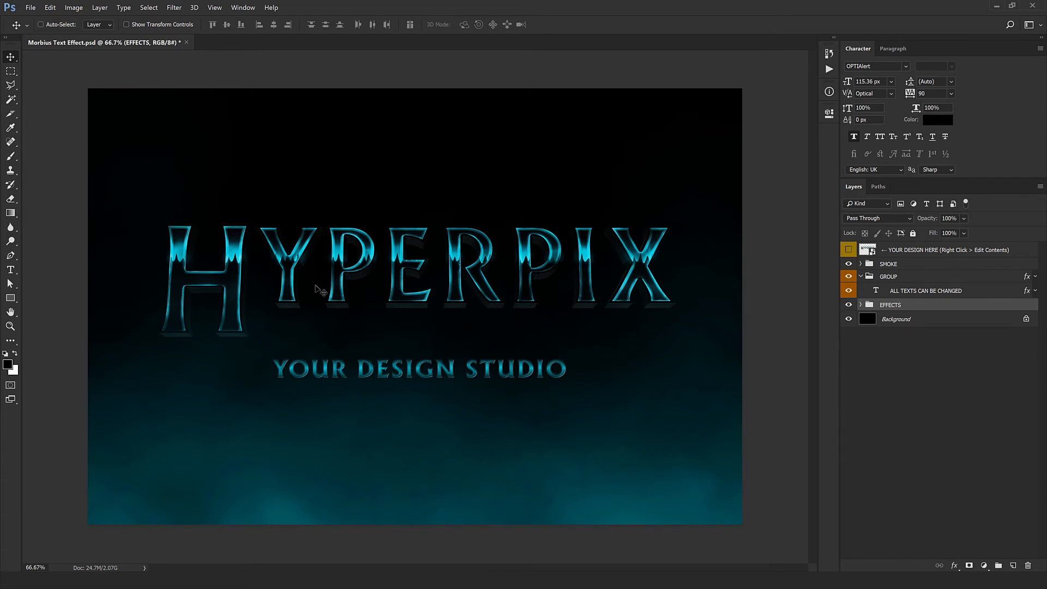
# - View the EFFECTS group in isolation on a transparent background and restore the other layers' visibility
pyautogui.keyDown('alt'); pyautogui.click(849, 306); pyautogui.keyUp('alt')
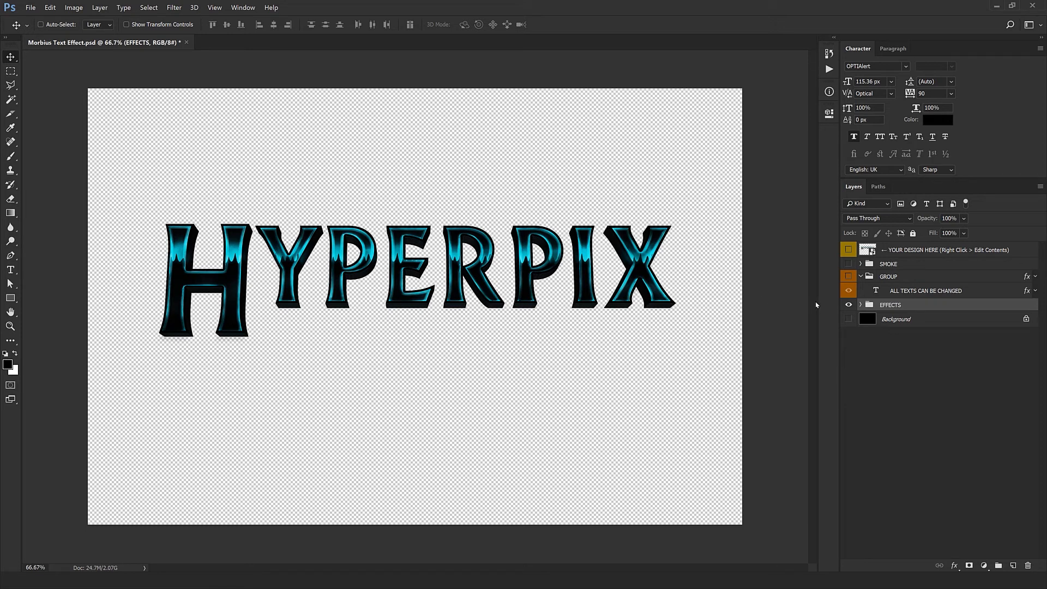
pyautogui.keyDown('alt'); pyautogui.click(847, 306); pyautogui.keyUp('alt')
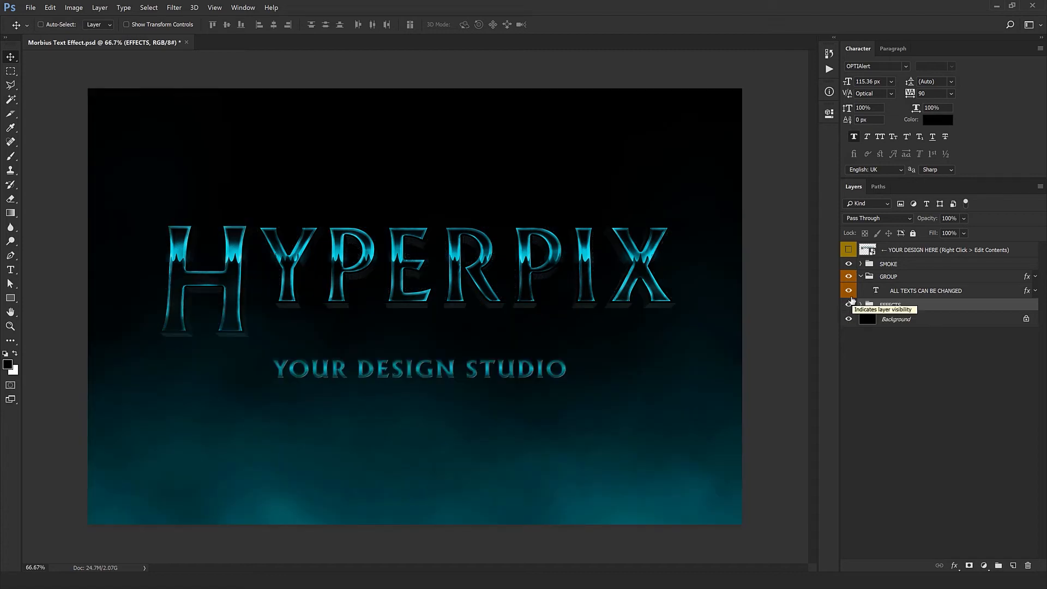
# - Place the NETFLIX logo file 1 from the Logo folder inside the design smart object, positioned at the canvas's upper edge over HYPERPIX
pyautogui.click(947, 252)
pyautogui.rightClick(948, 249)
pyautogui.click(861, 299)
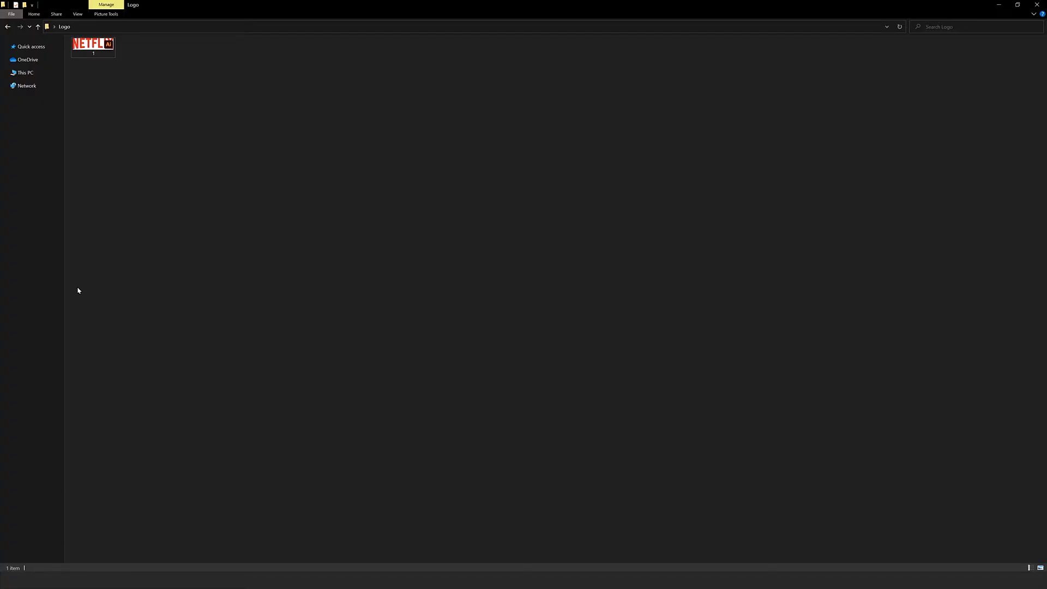
pyautogui.moveTo(92, 46); pyautogui.dragTo(636, 390)
pyautogui.press('Return')
pyautogui.moveTo(575, 360); pyautogui.dragTo(572, 202)
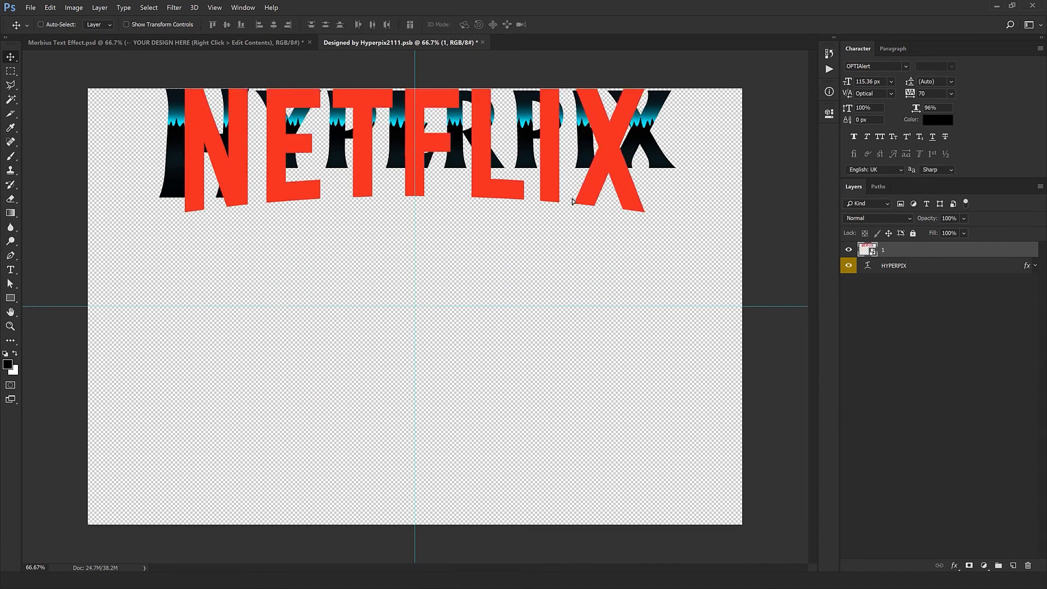
# - Move the HYPERPIX text down to the canvas centre, clear of the NETFLIX logo, and copy its layer style
pyautogui.click(939, 268)
pyautogui.moveTo(644, 143); pyautogui.dragTo(644, 307)
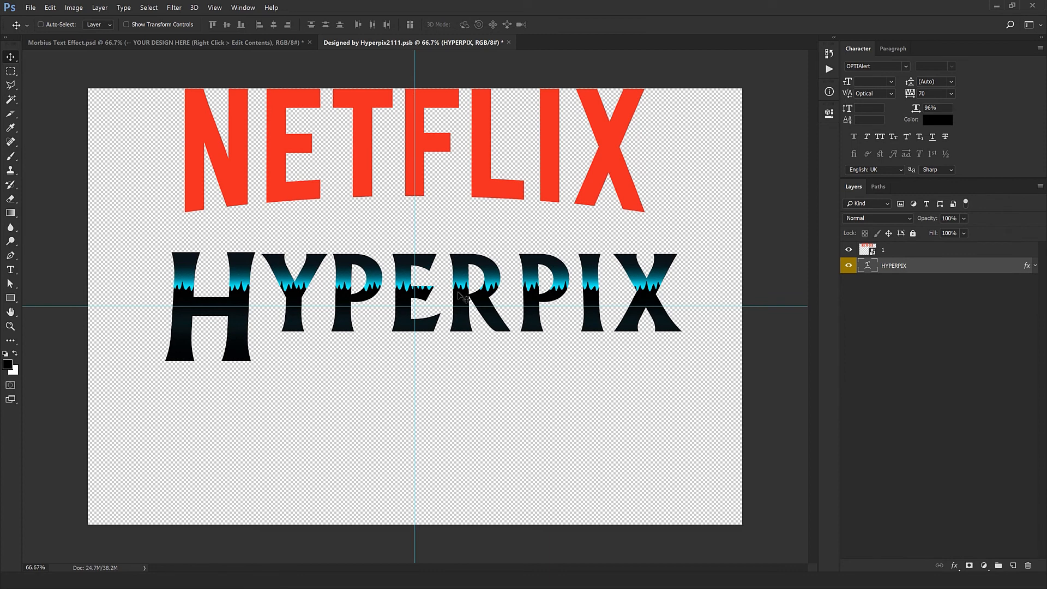
pyautogui.rightClick(973, 268)
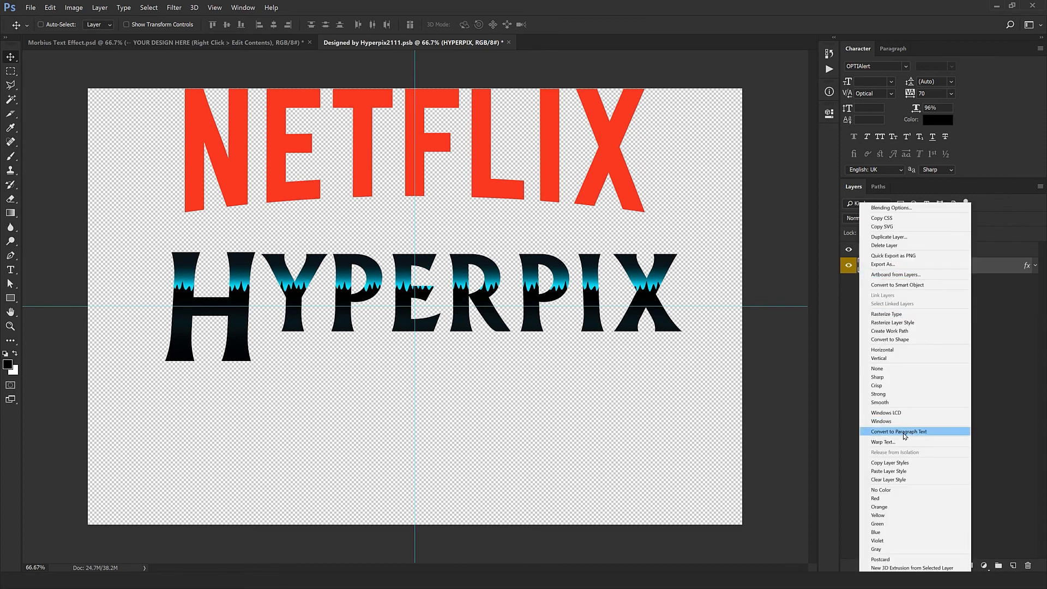
pyautogui.click(895, 463)
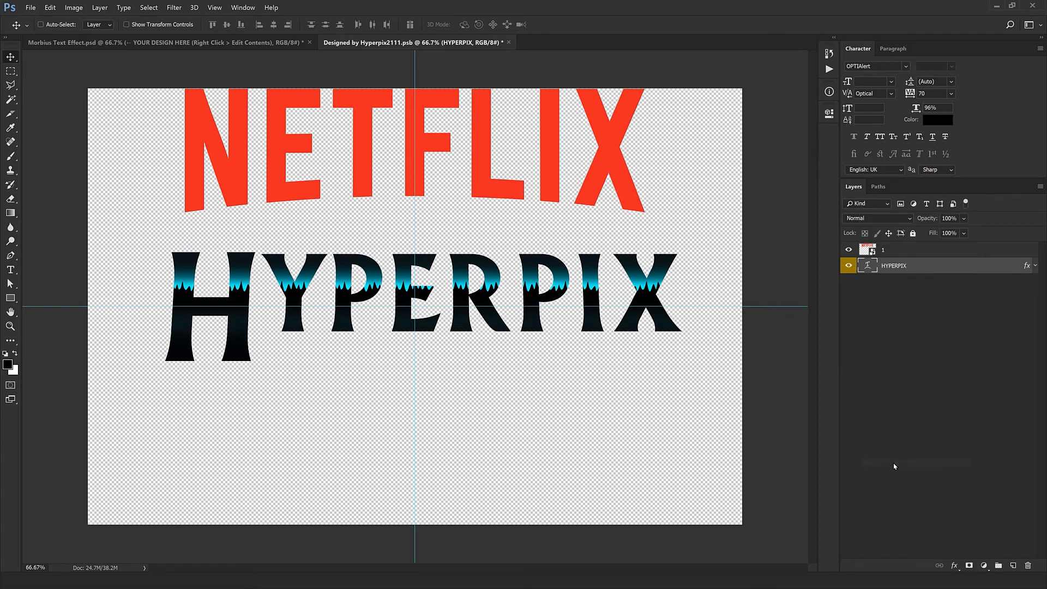
# - Paste the copied layer style onto the NETFLIX logo layer 1 and delete the HYPERPIX text layer
pyautogui.click(917, 252)
pyautogui.rightClick(905, 252)
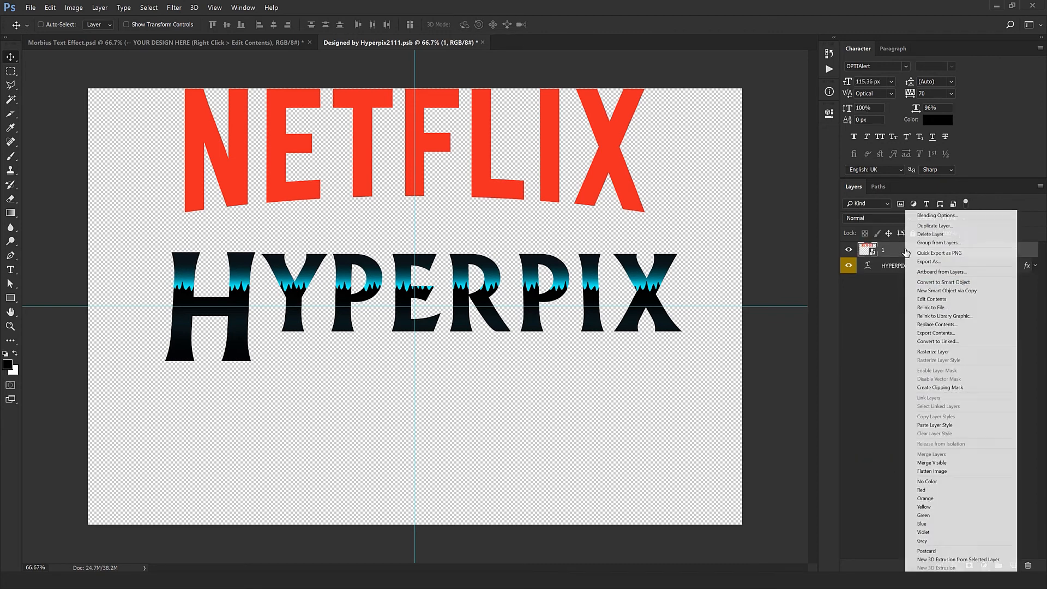
pyautogui.click(935, 425)
pyautogui.moveTo(943, 266); pyautogui.dragTo(1028, 565)
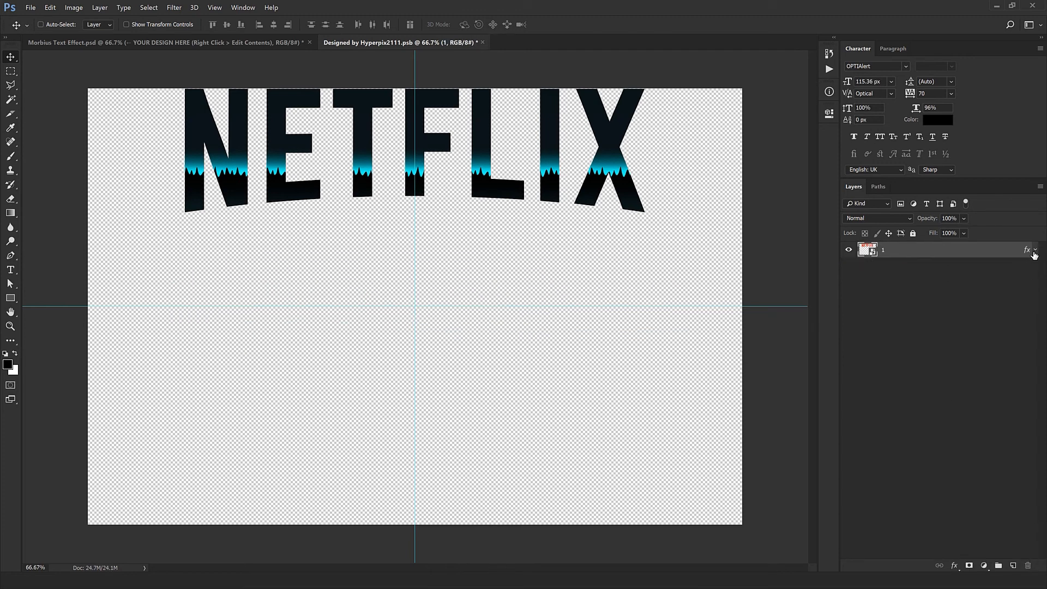
# - Shift the logo's Pattern Overlay upward so the cyan band crosses the middle of the letters, and save and close the smart object
pyautogui.click(1036, 250)
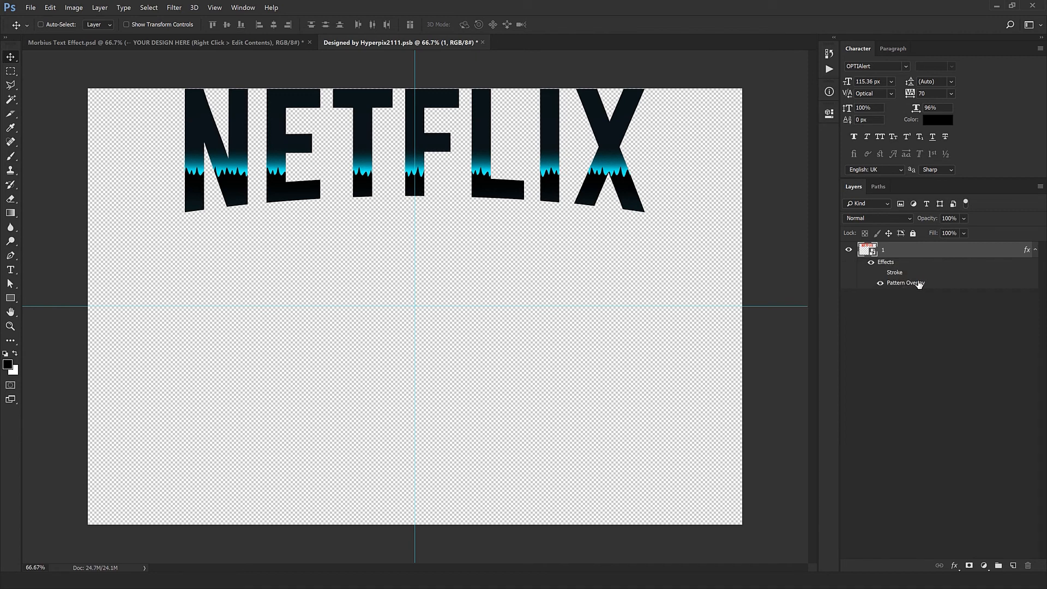
pyautogui.doubleClick(916, 282)
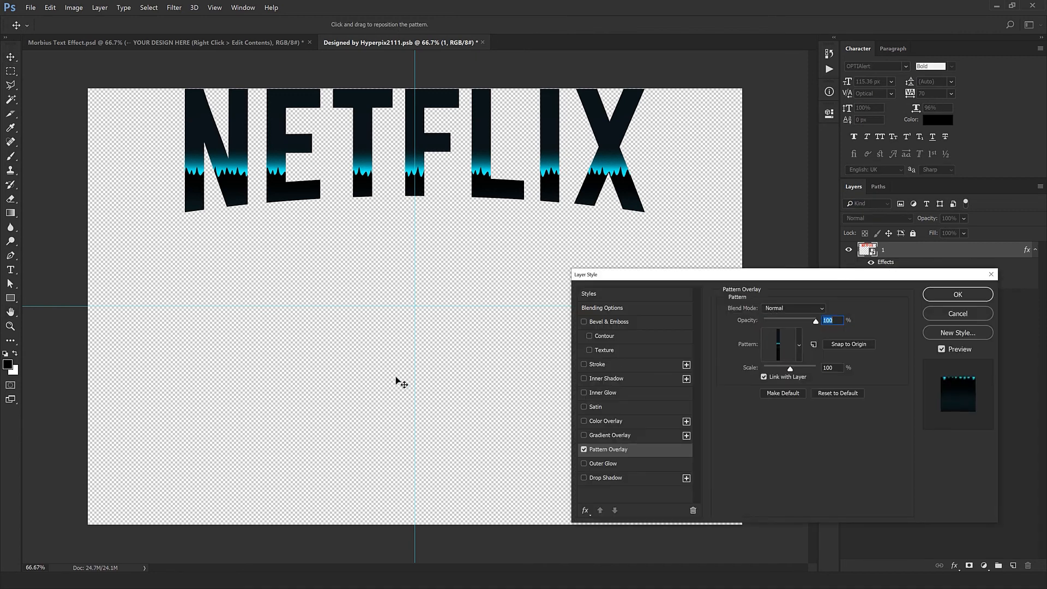
pyautogui.moveTo(367, 350); pyautogui.dragTo(355, 311)
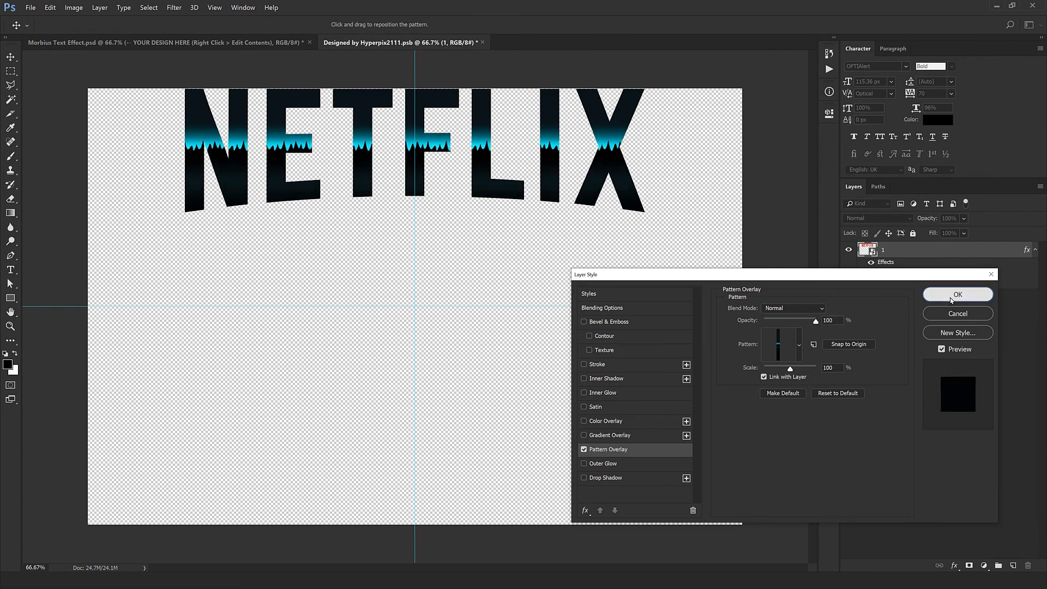
pyautogui.click(950, 297)
pyautogui.click(482, 43)
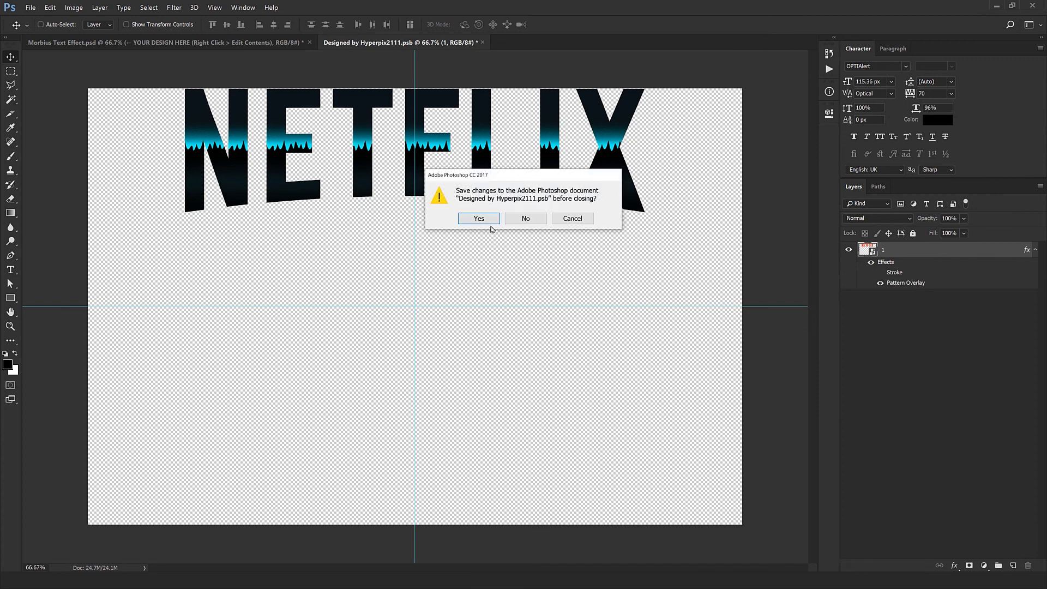
pyautogui.click(489, 221)
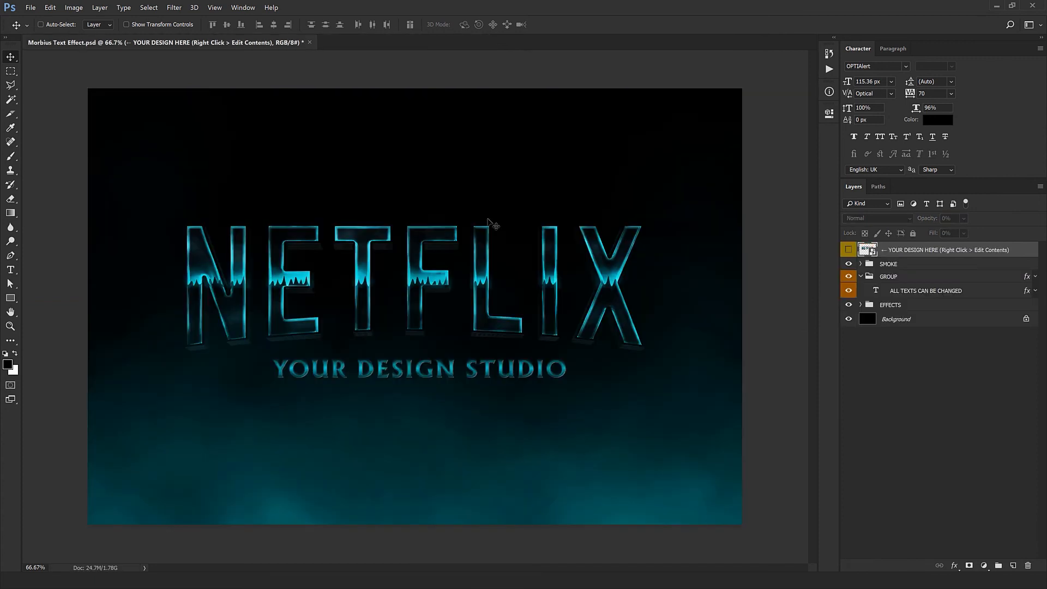